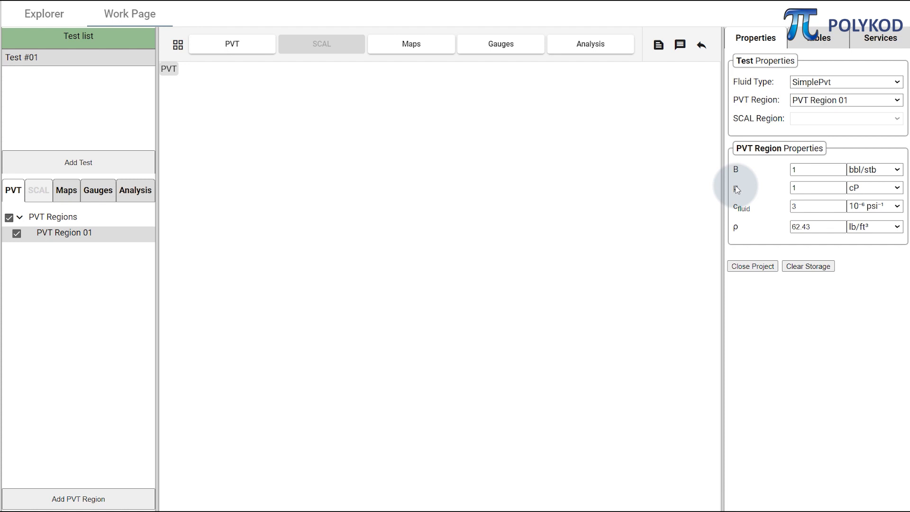
- Change the test's fluid type to OilGas and accept the recalculation of results
click(821, 82)
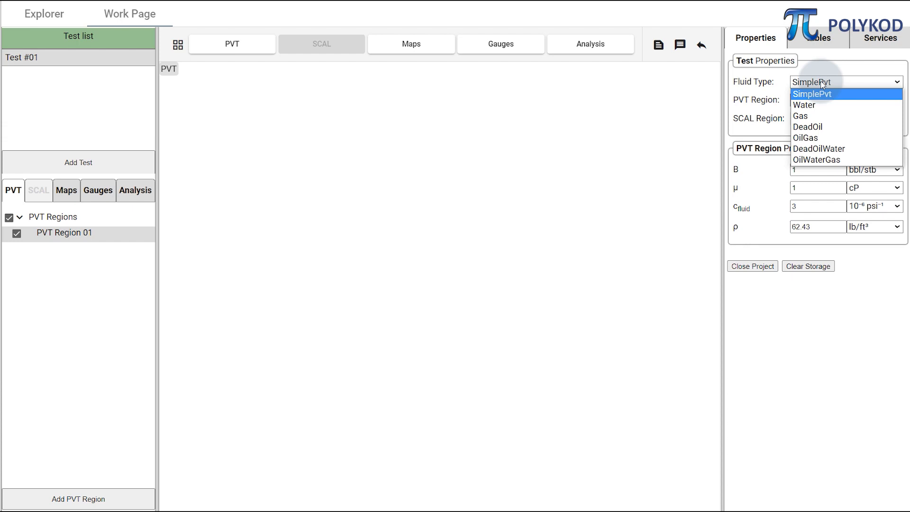
click(806, 138)
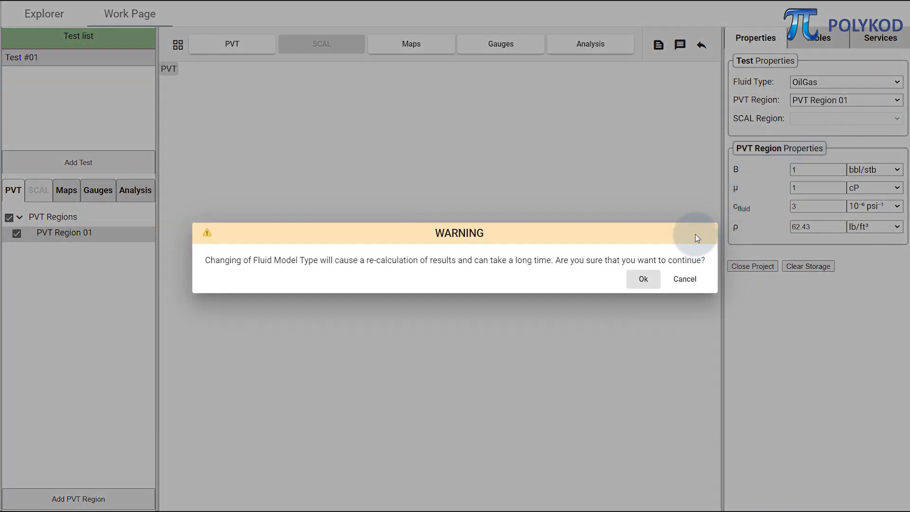
click(644, 279)
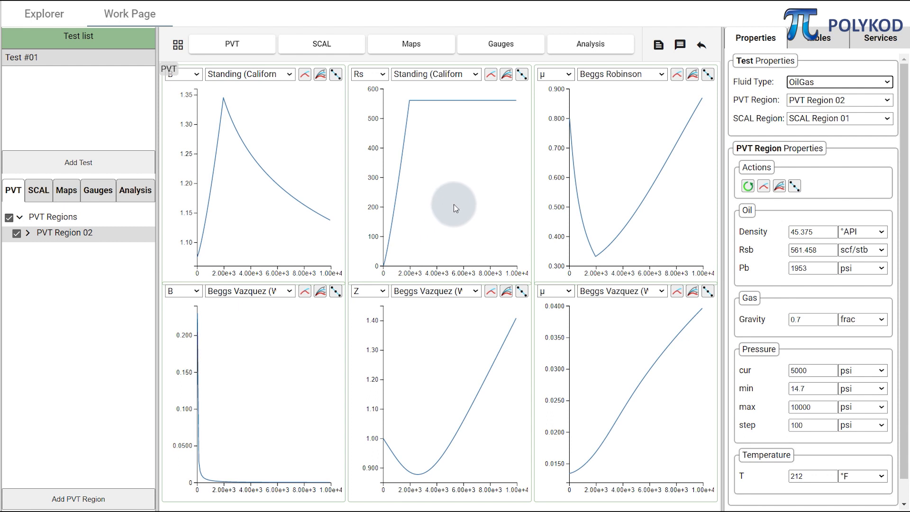
click(252, 75)
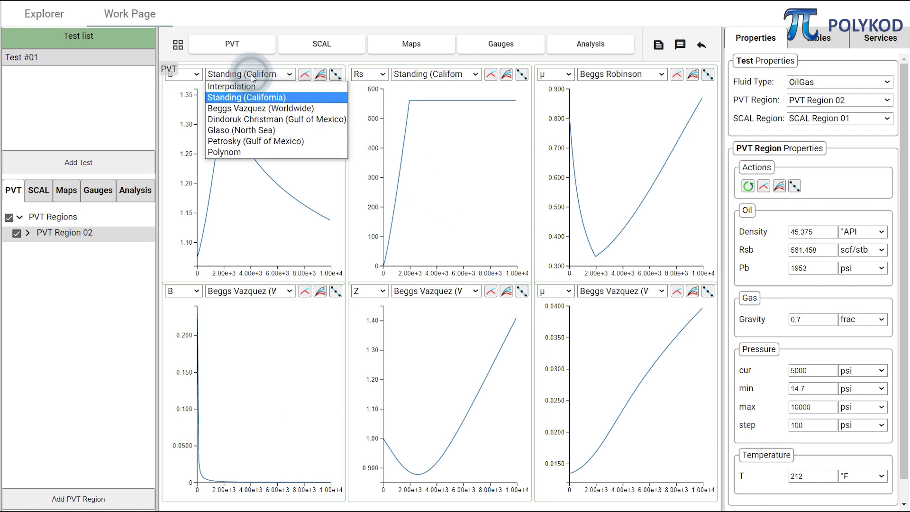
click(252, 77)
click(188, 76)
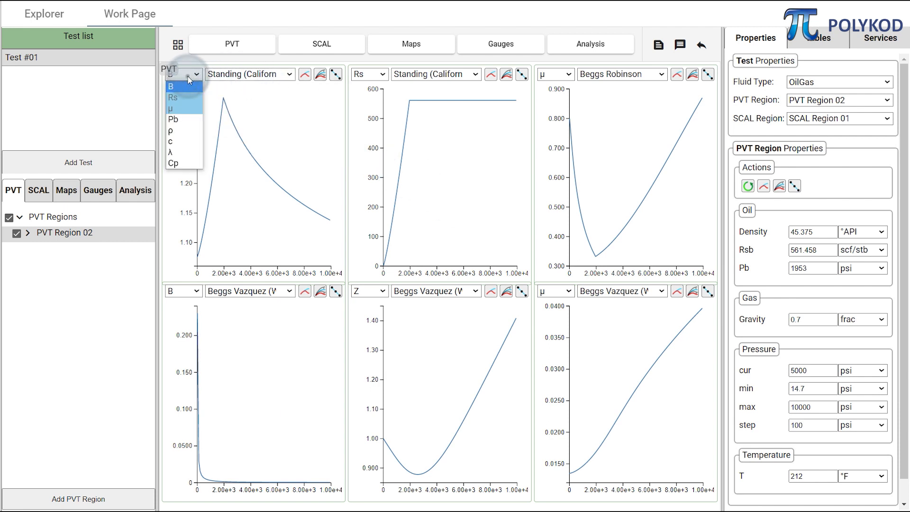
click(187, 76)
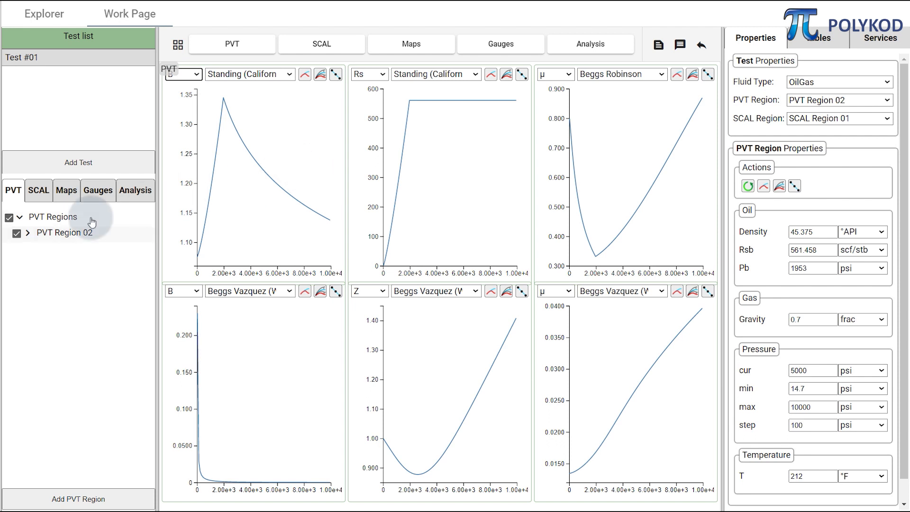
- Expand the oil properties of PVT Region 02 and open the raw data table of Bo
click(28, 232)
click(36, 248)
click(43, 296)
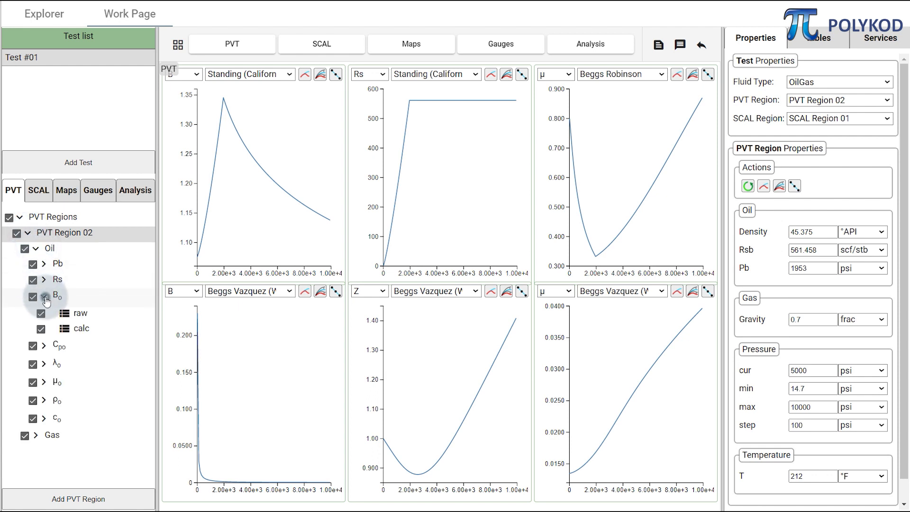
click(78, 313)
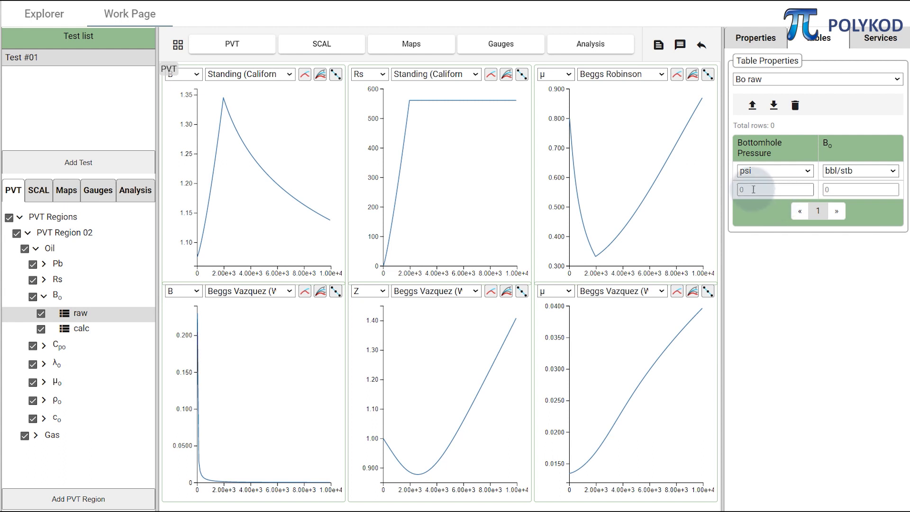
- Enter the Bo raw points 2000 psi / 1.2, 4000 psi / 1.1 and 6000 psi / 1.15 bbl/stb
click(749, 188)
text(2000)
key(Tab)
text(1.2)
key(Return)
click(750, 207)
text(4000)
key(Tab)
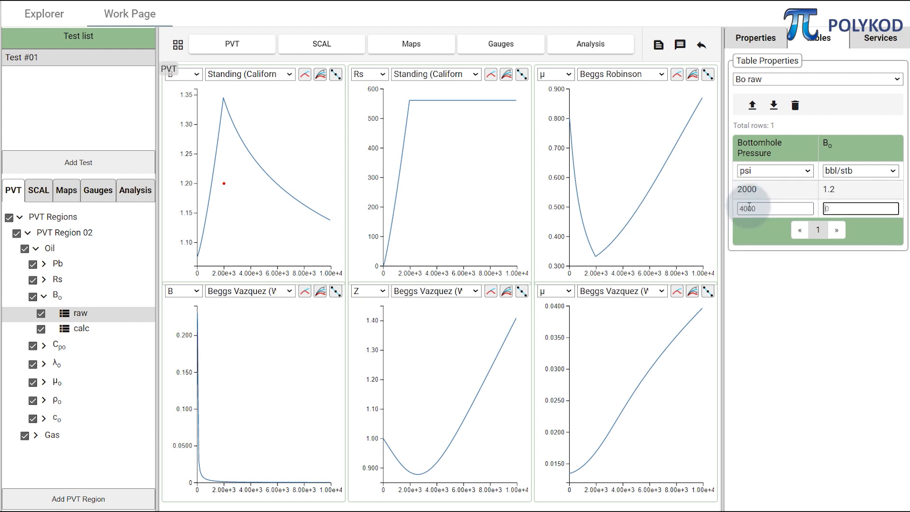
text(1.1)
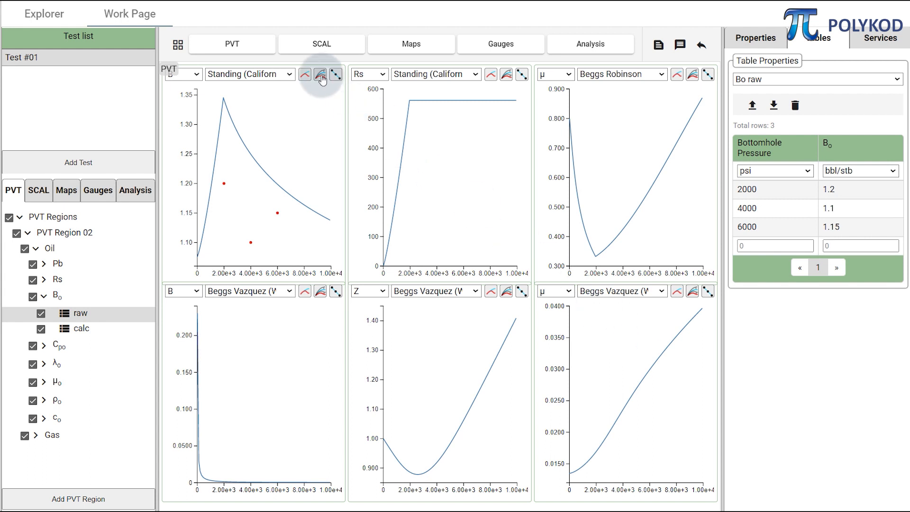
- Fit the oil B curve to the entered raw points and switch its correlation to Interpolation
click(321, 76)
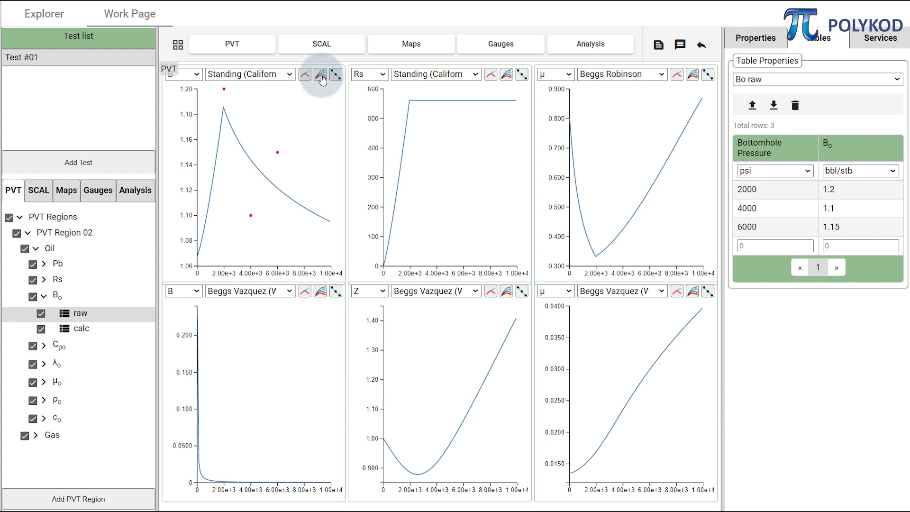
click(321, 76)
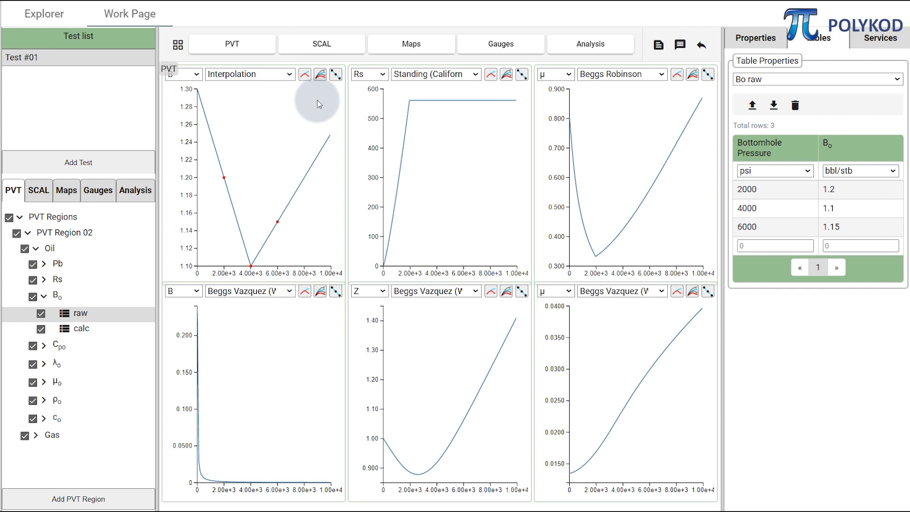
- Delete all rows of the Bo raw table and reset the PVT region's curves to their default correlations
click(795, 106)
click(305, 188)
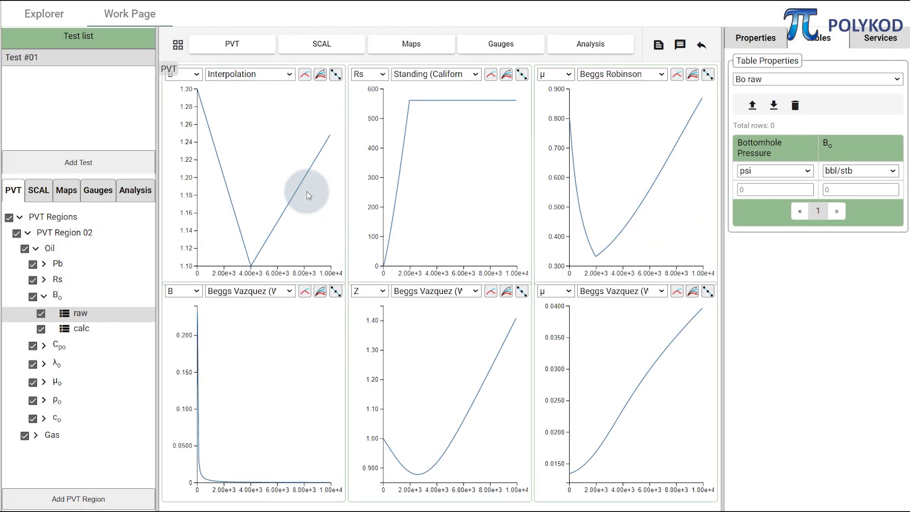
click(755, 38)
click(748, 186)
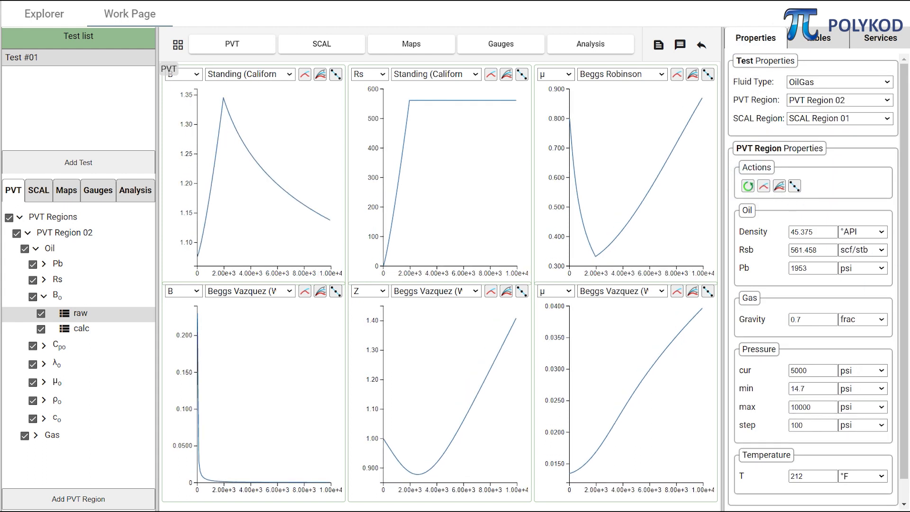
- Expand the Rs and µo entries and load the file Bo - Standing.txt for import into the Bo raw table
click(44, 280)
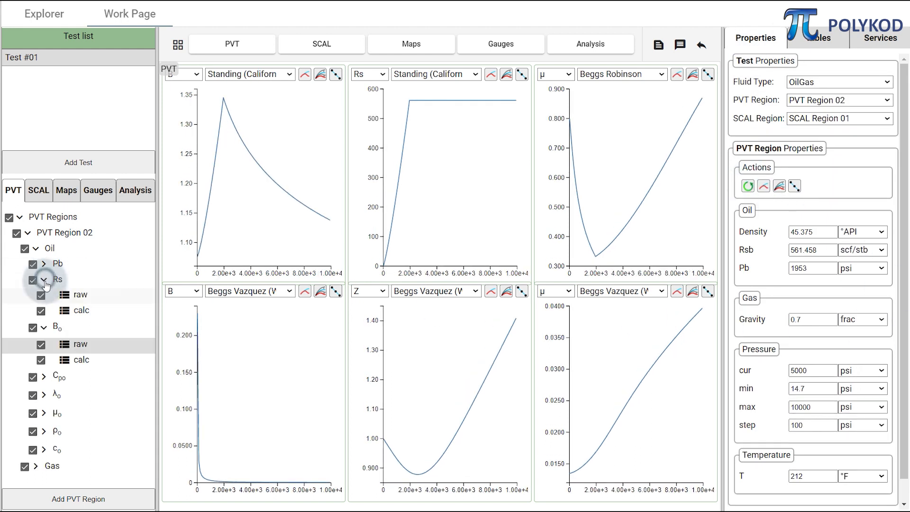
click(44, 415)
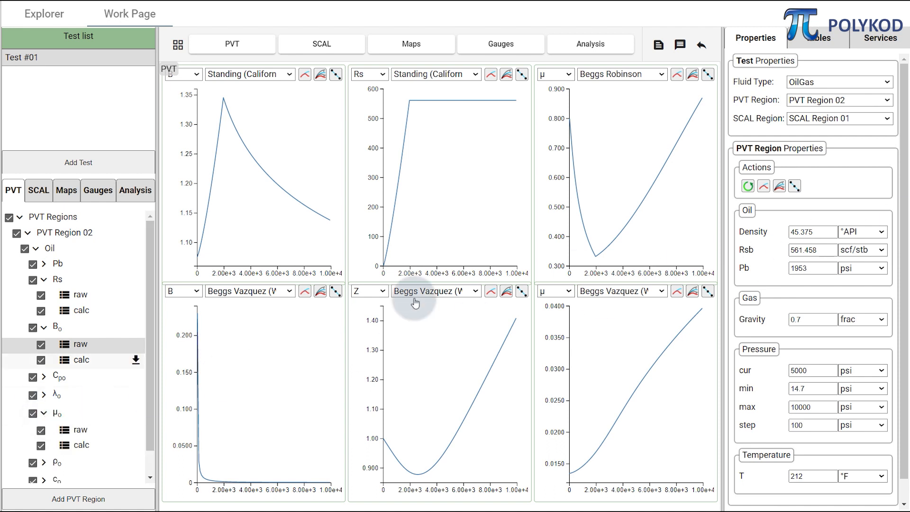
click(124, 344)
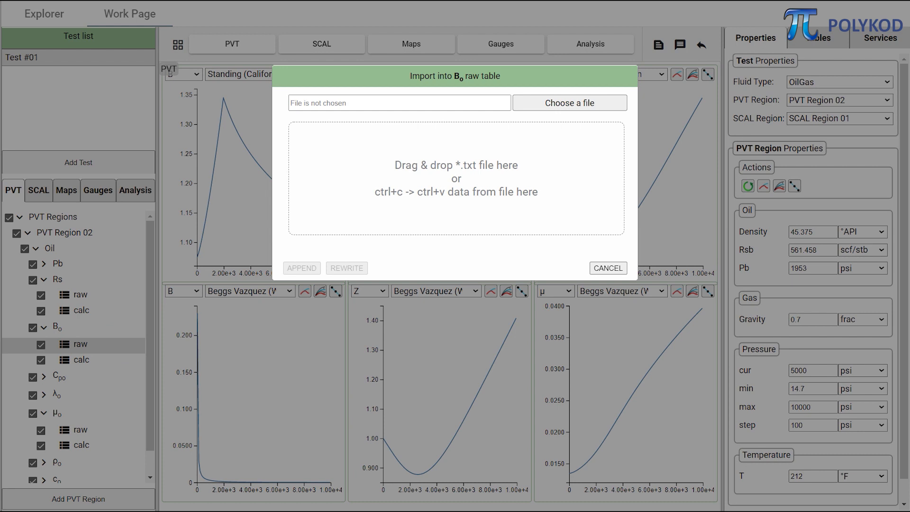
drag(519, 240, 432, 183)
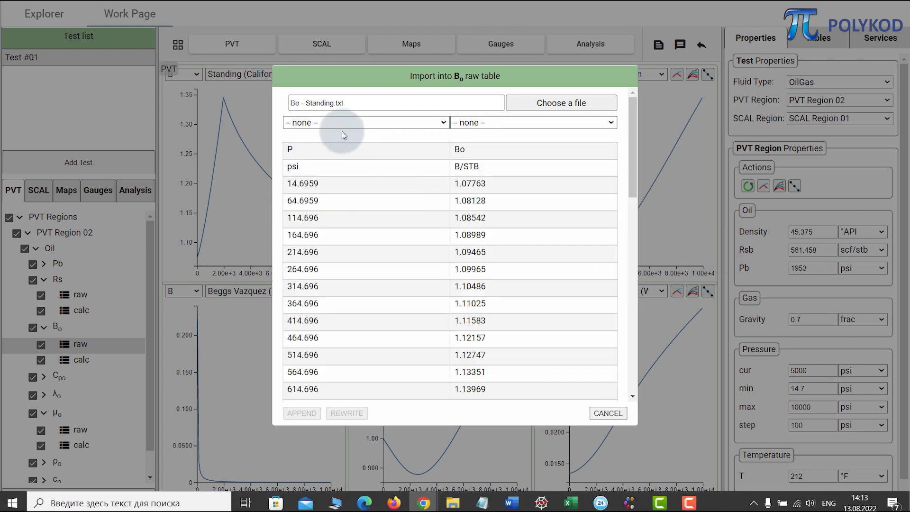
- Assign the columns to Bottomhole Pressure in psi and Bo in bbl/stb, and import the data by rewriting the Bo raw table
click(329, 124)
click(323, 144)
click(321, 137)
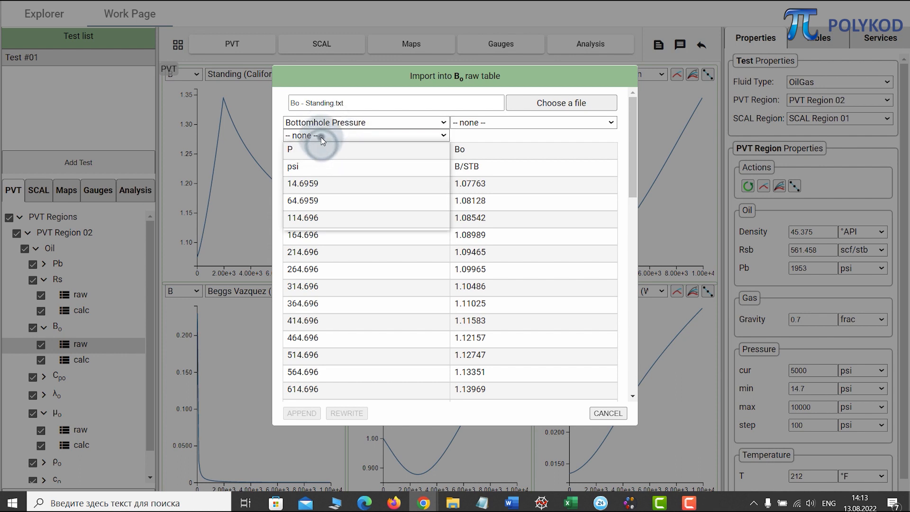
click(302, 184)
click(488, 123)
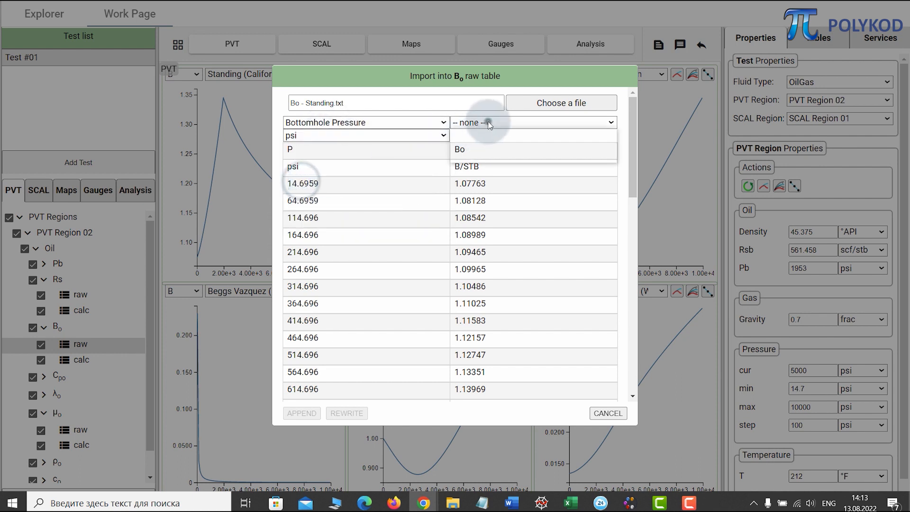
click(468, 150)
click(471, 135)
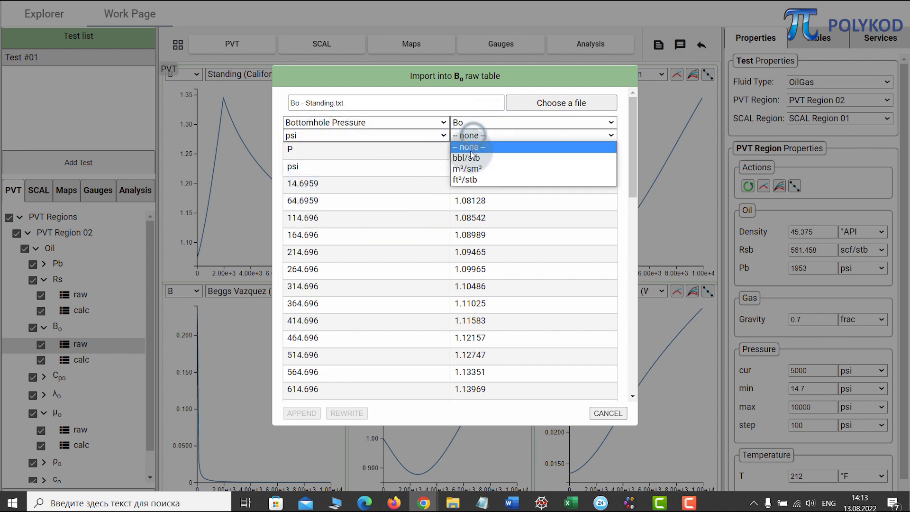
click(470, 157)
click(348, 413)
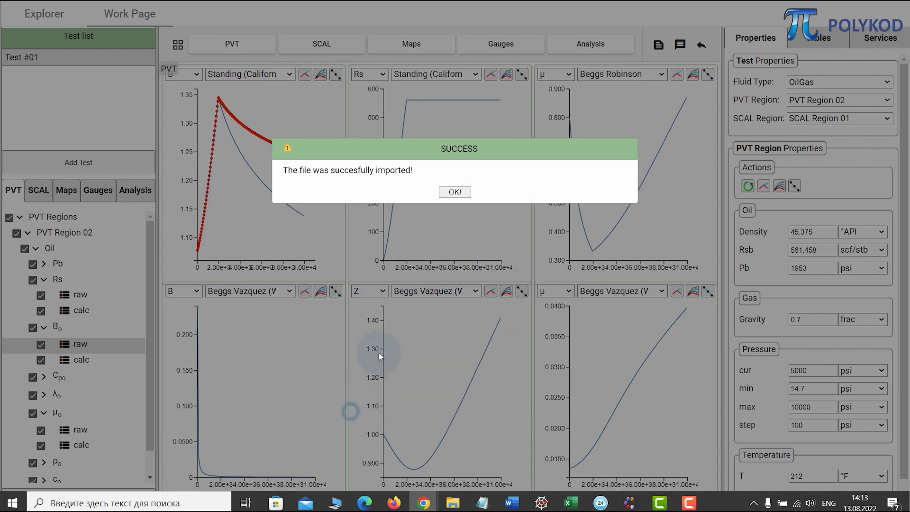
click(454, 192)
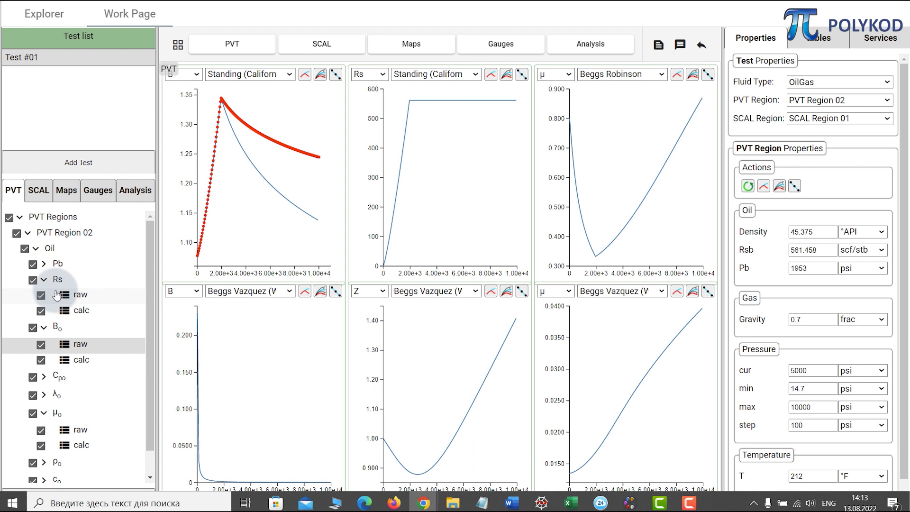
- Import Rs - Vasquez-Beggs.txt by rewriting the Rs raw table, with columns Bottomhole Pressure in psi and Rs in scf/stb
click(122, 295)
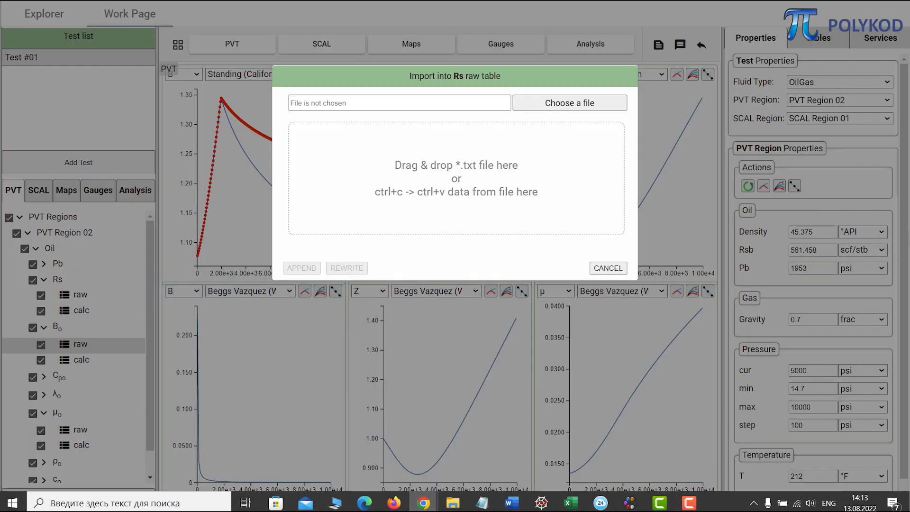
drag(601, 236, 435, 186)
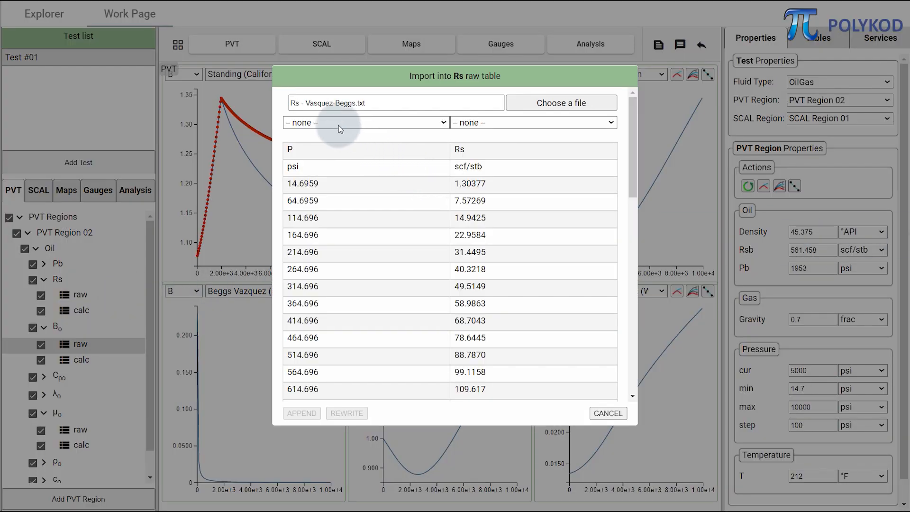
click(339, 126)
click(311, 146)
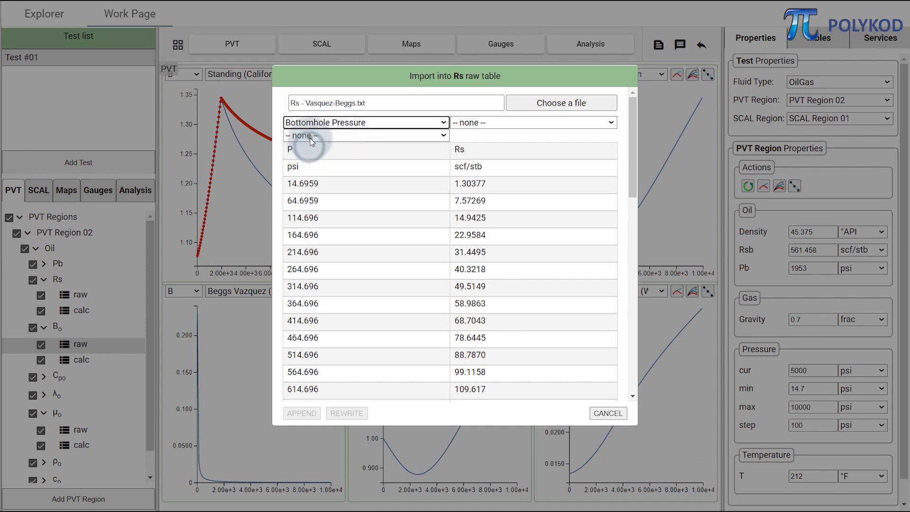
click(311, 138)
click(306, 177)
click(487, 124)
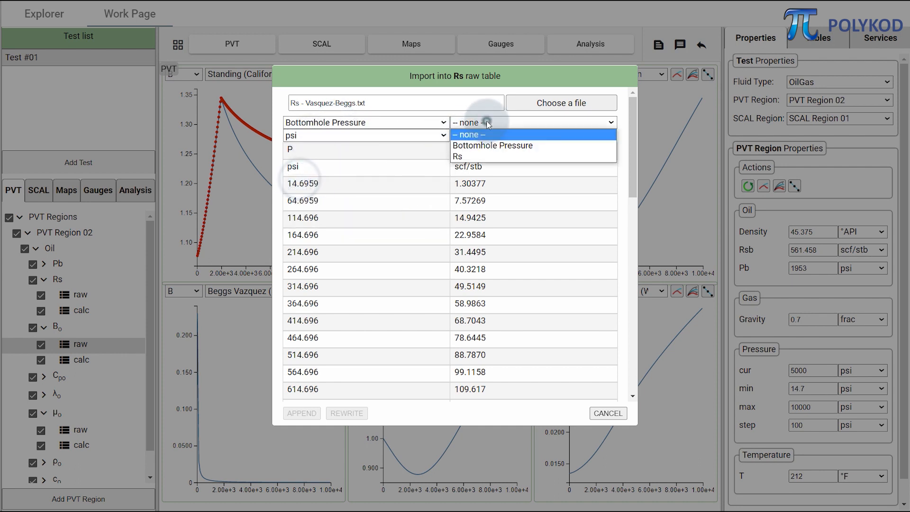
click(464, 157)
click(479, 136)
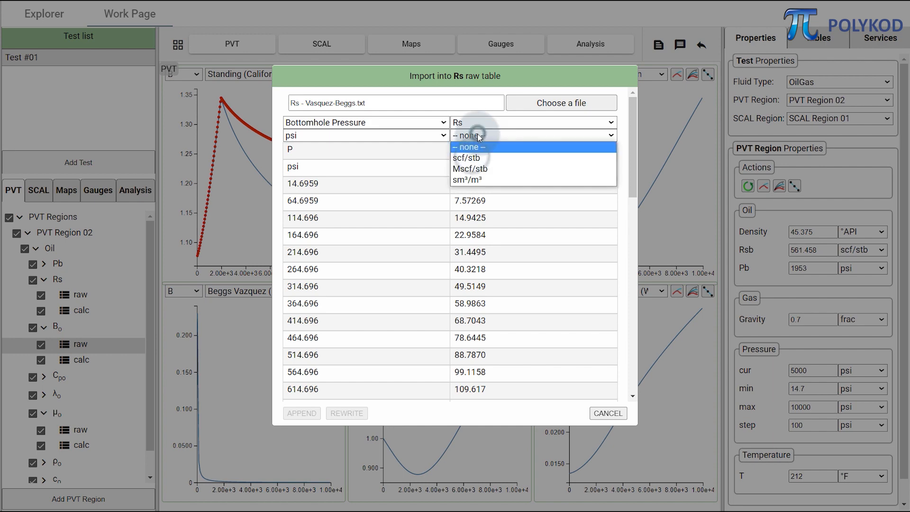
click(469, 158)
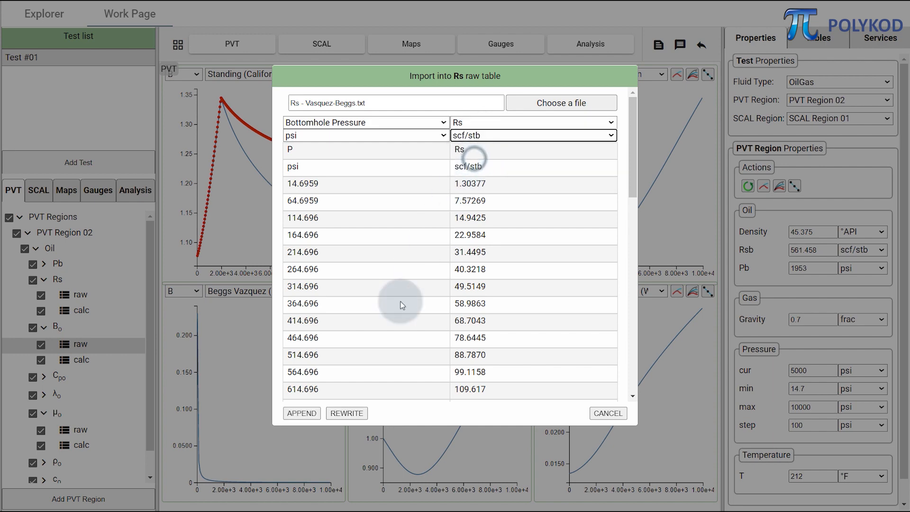
click(346, 413)
click(456, 193)
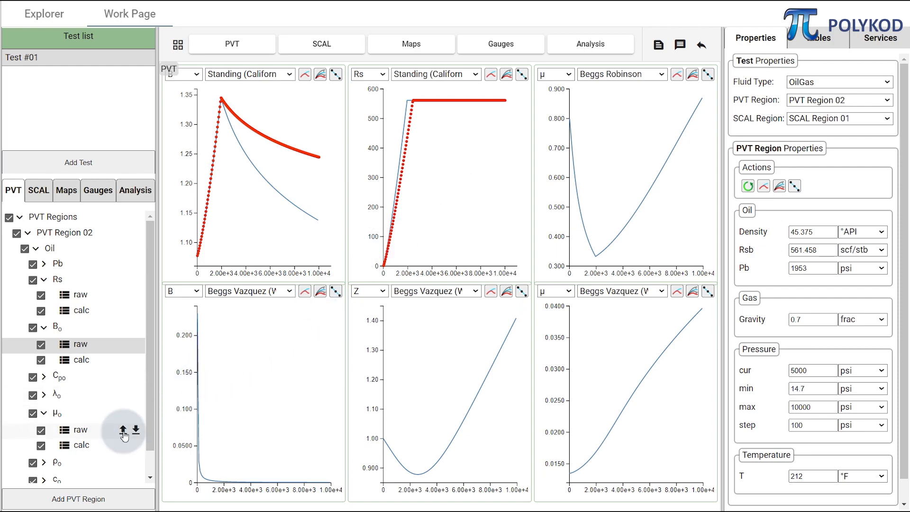
- Load Muo - Beal.txt for import into the µo raw table and assign its first column to Bottomhole Pressure in psi
double_click(125, 434)
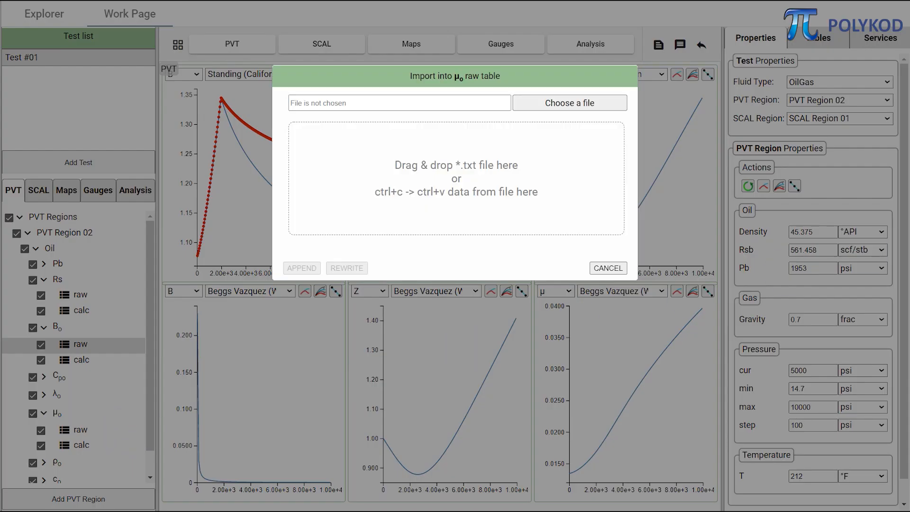
drag(904, 232, 476, 183)
click(332, 124)
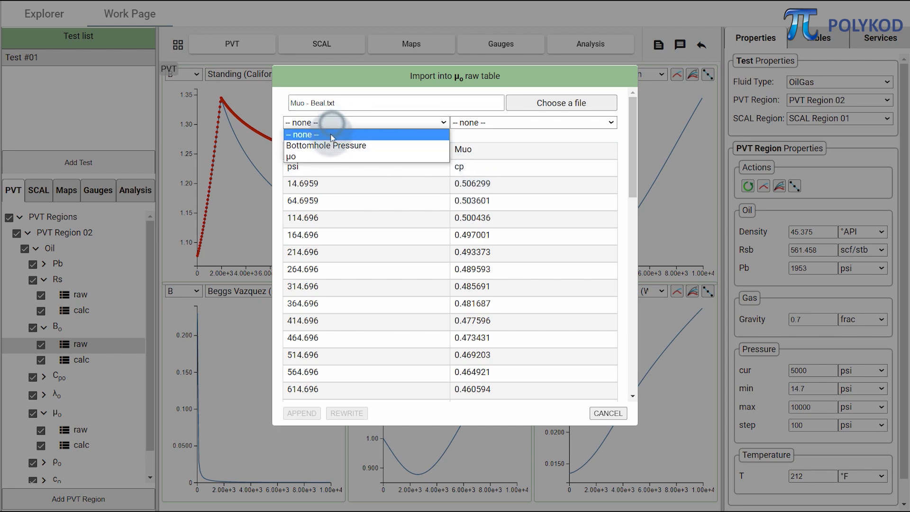
click(329, 145)
click(324, 136)
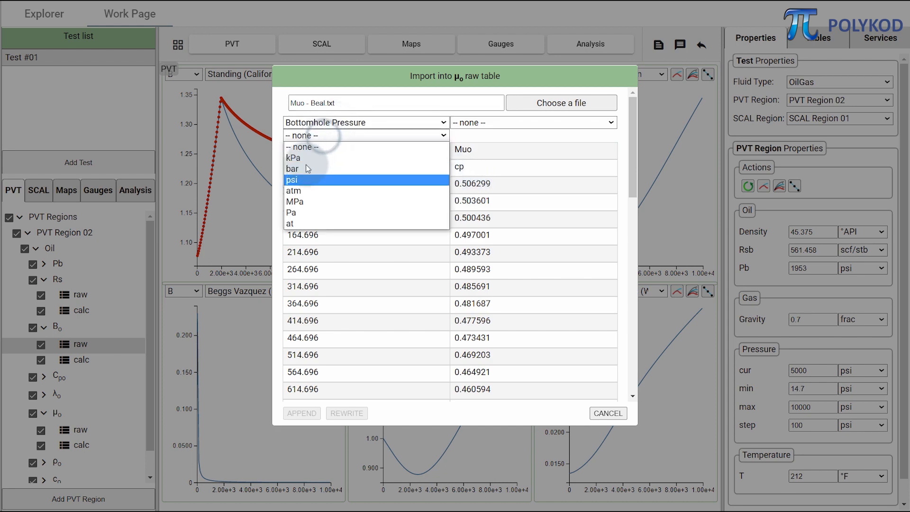
click(296, 179)
- Assign the second column to µo in cP and import the data by rewriting the µo raw table
click(485, 123)
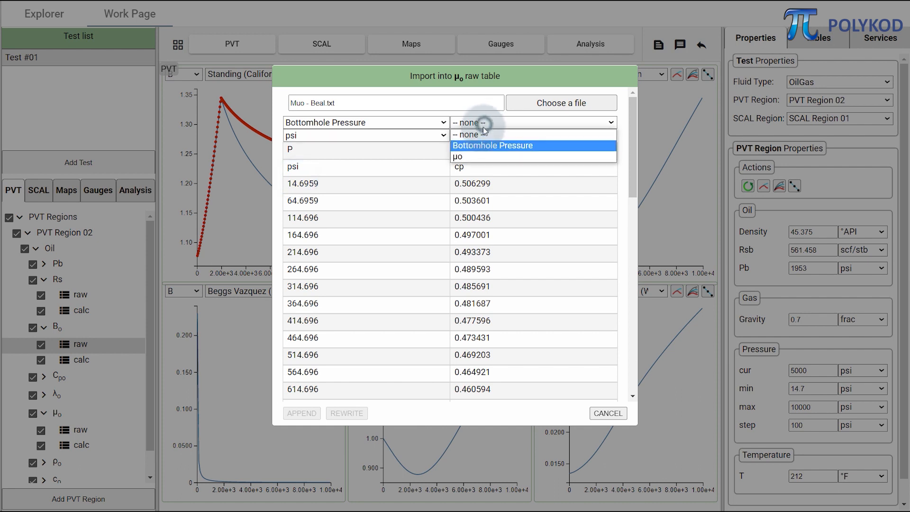
click(462, 157)
click(480, 136)
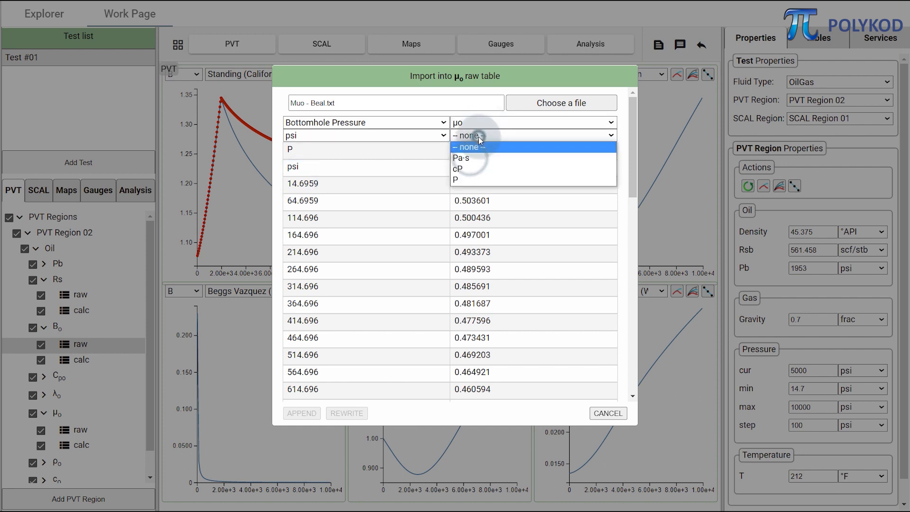
click(458, 169)
click(351, 414)
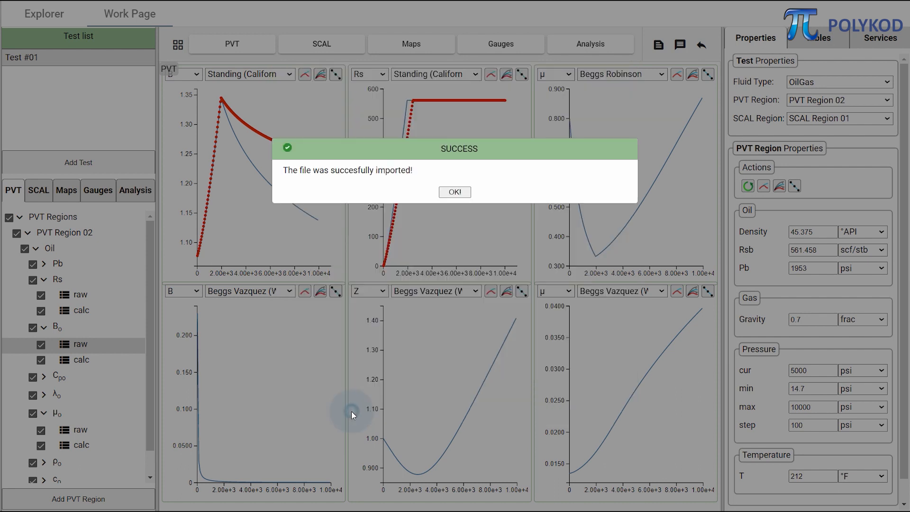
click(456, 189)
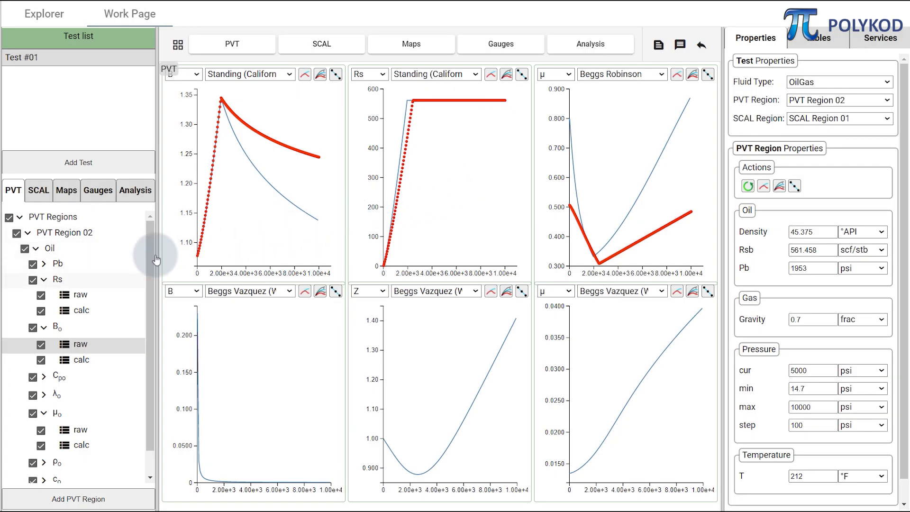
- Collapse the Oil branch of PVT Region 02 and expand the Gas branch with its Z, Bg and µg entries
click(43, 279)
click(36, 248)
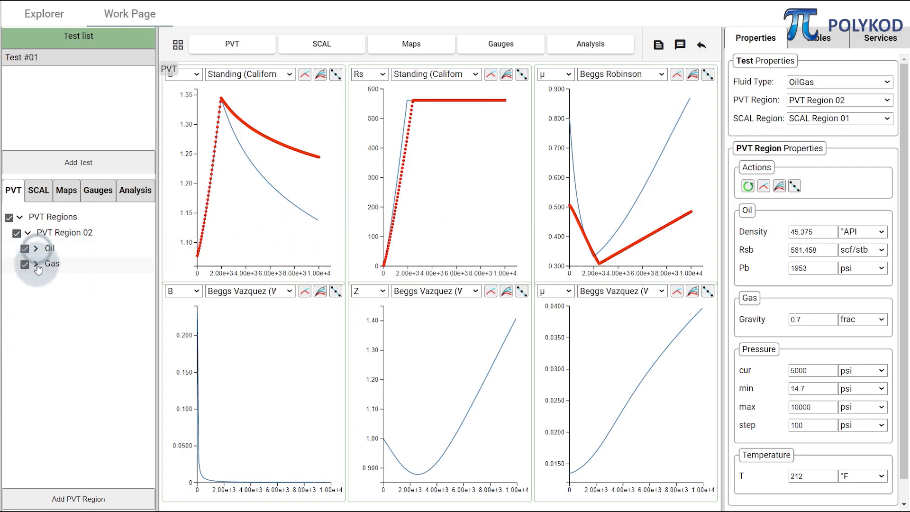
click(36, 264)
click(44, 280)
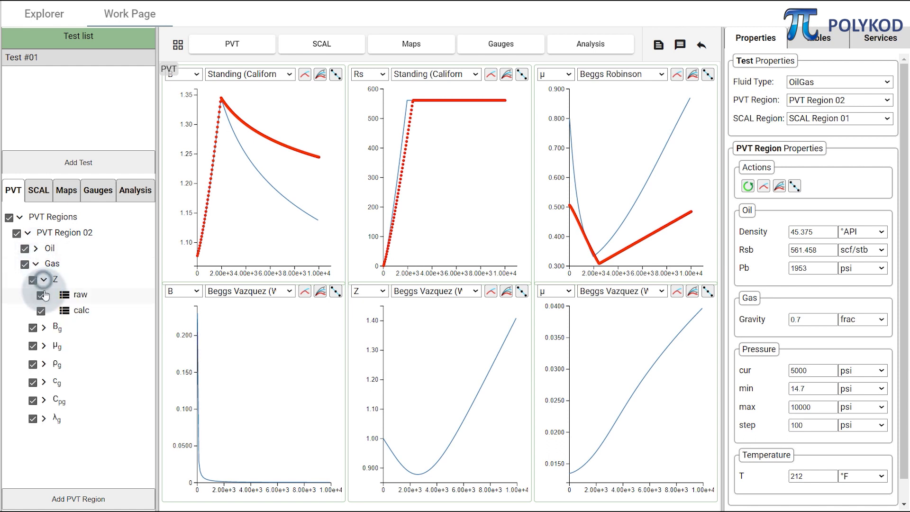
click(44, 328)
click(43, 377)
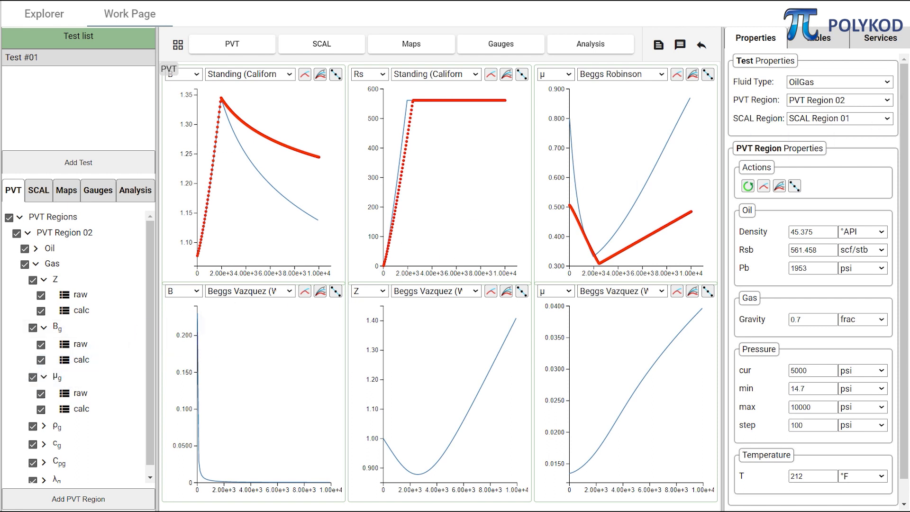
- Load Bg.txt for import into the Bg raw table and assign its first column to Bottomhole Pressure in psi
click(124, 345)
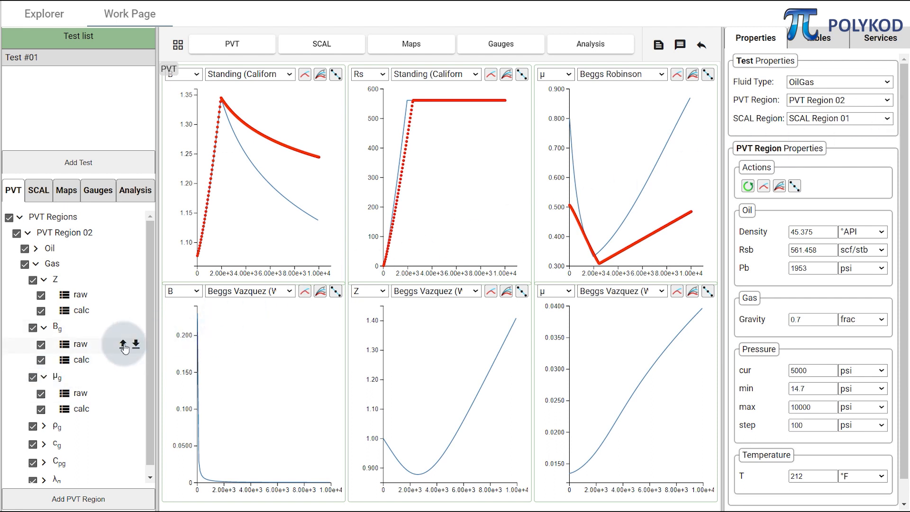
drag(439, 79, 438, 181)
click(342, 123)
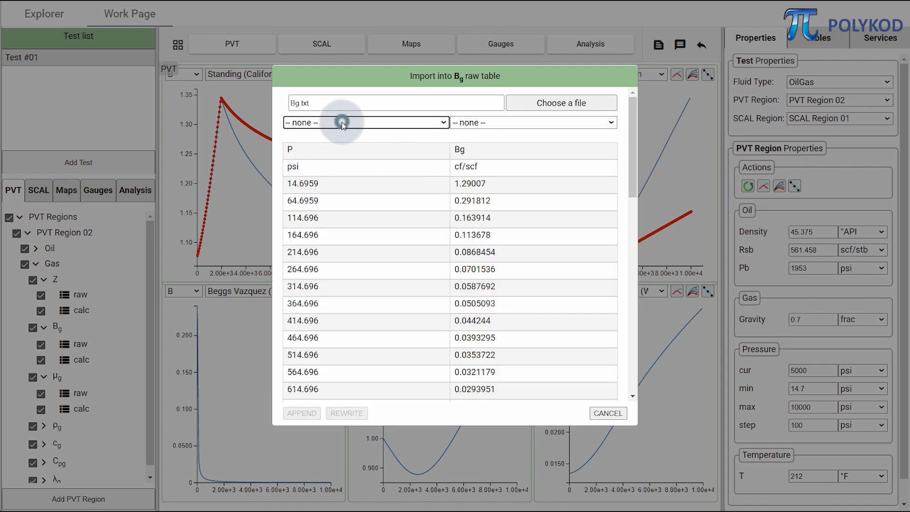
click(318, 123)
click(302, 145)
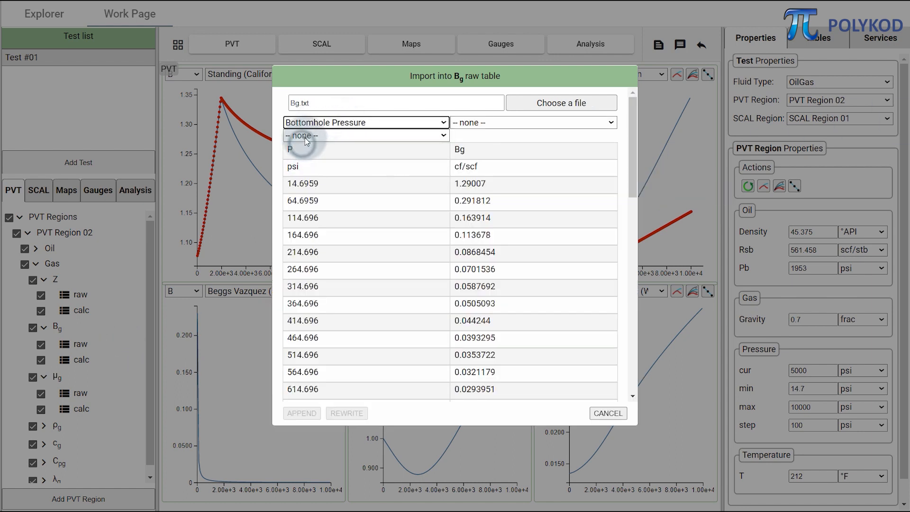
click(306, 136)
click(298, 181)
- Assign the second column to Bg in bbl/scf and import the data by rewriting the Bg raw table
click(508, 123)
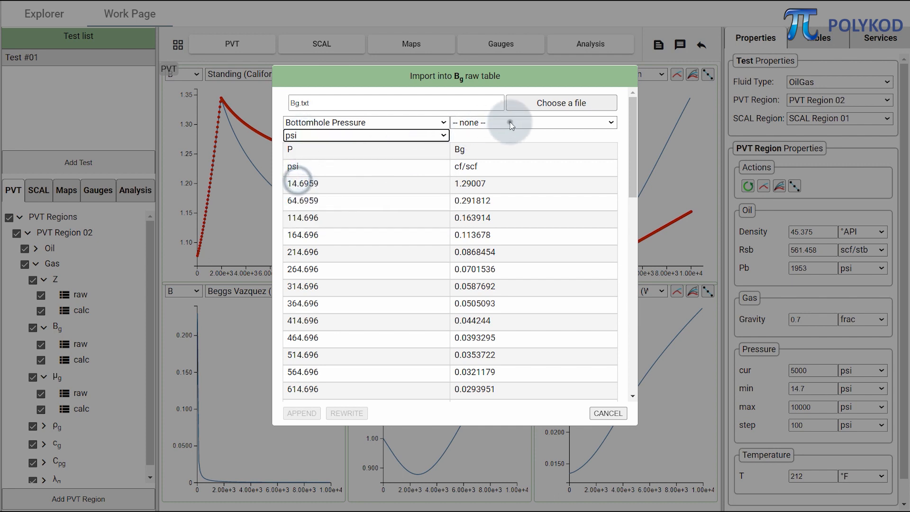
click(521, 155)
click(487, 136)
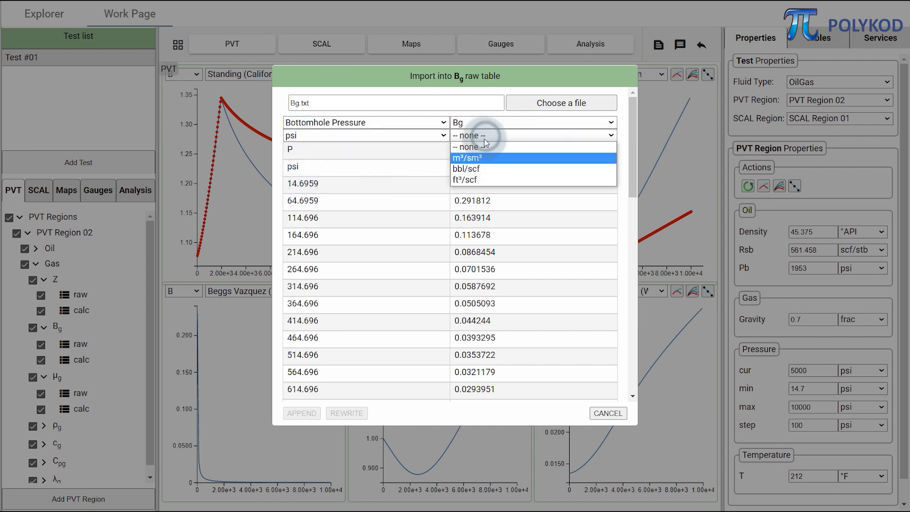
click(467, 168)
click(345, 412)
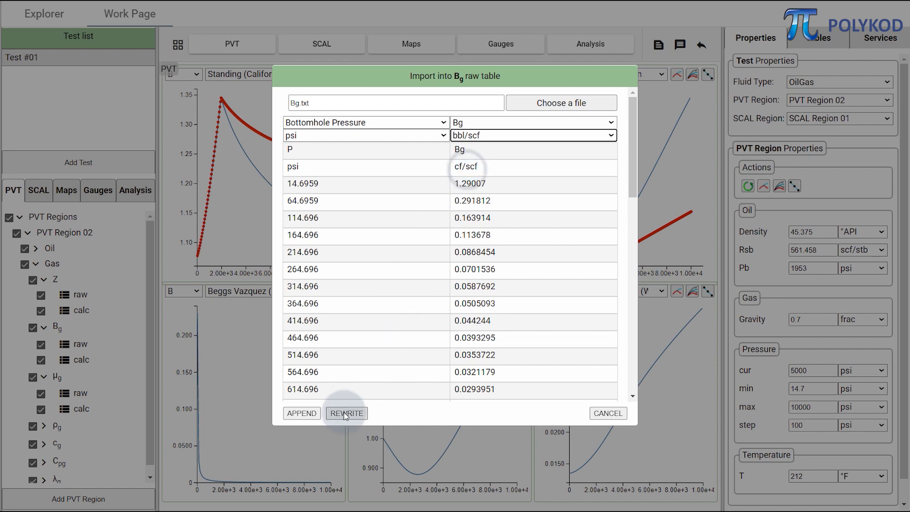
click(447, 194)
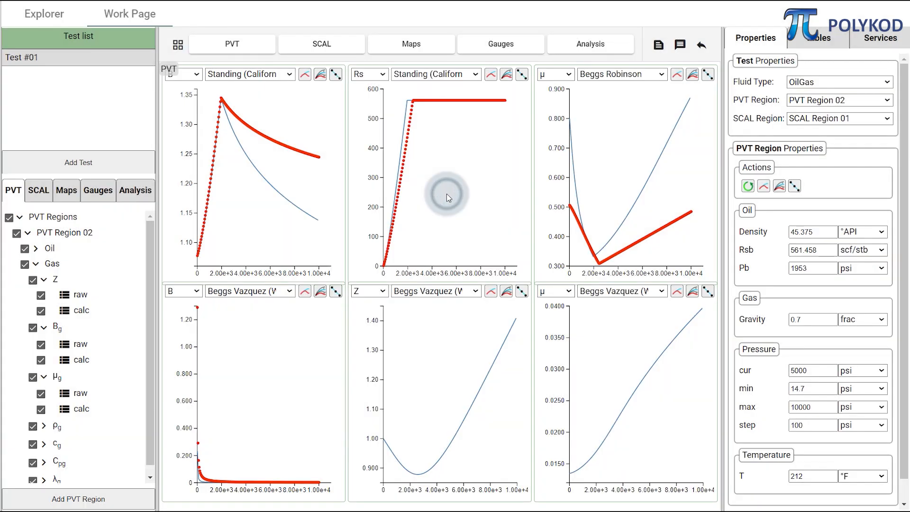
- Load Z - Dranchuk.txt for import into the Z raw table and assign its first column to Bottomhole Pressure in psi
click(122, 295)
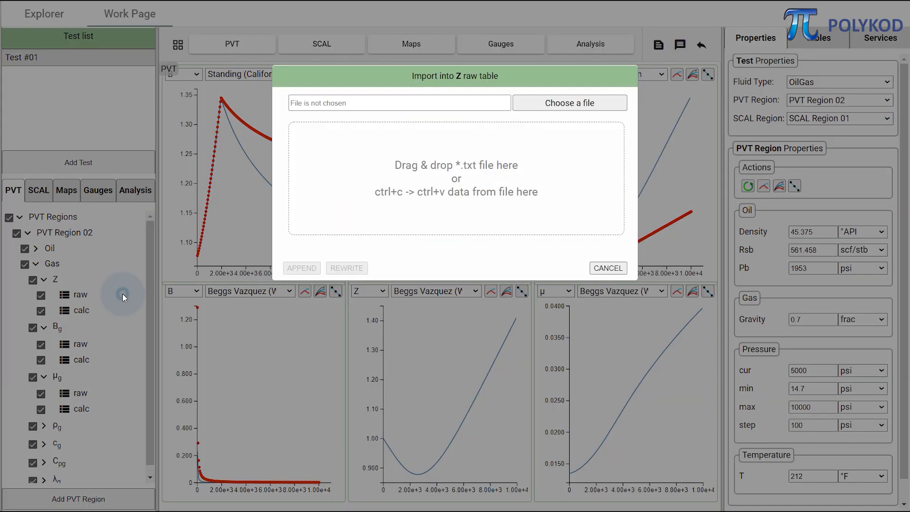
drag(908, 190, 430, 179)
click(317, 124)
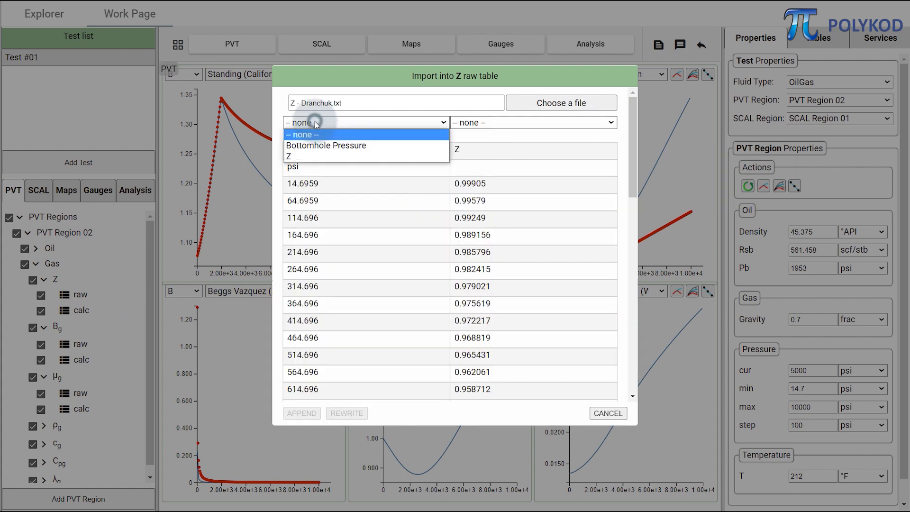
click(306, 141)
click(307, 136)
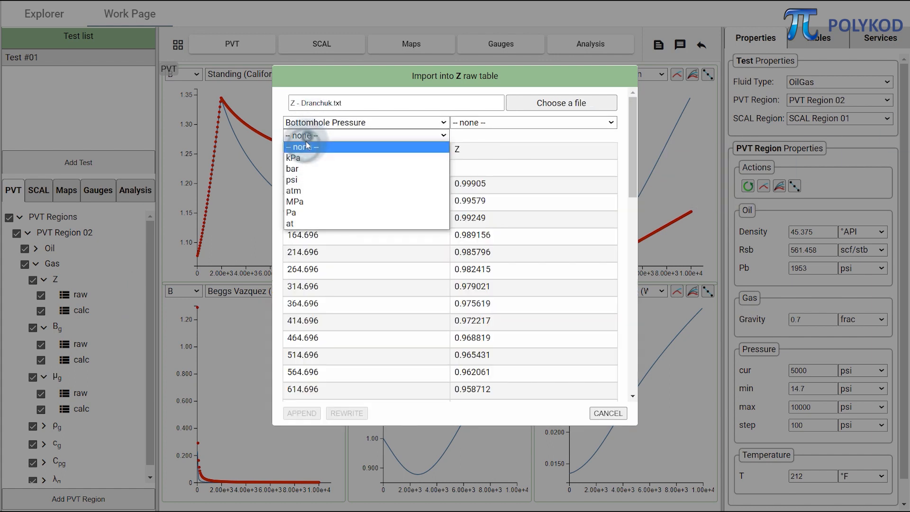
click(294, 179)
- Assign the second column to Z in frac and import the data by rewriting the Z raw table
click(491, 123)
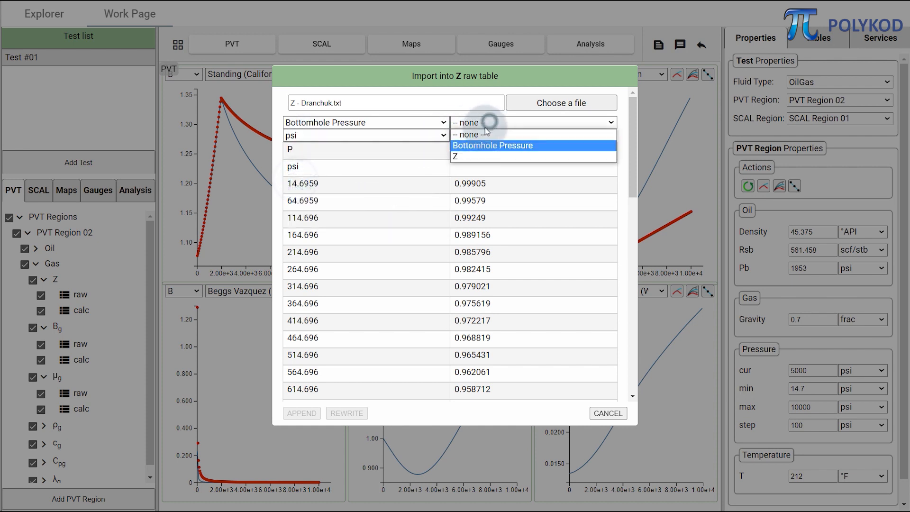
click(489, 152)
click(467, 136)
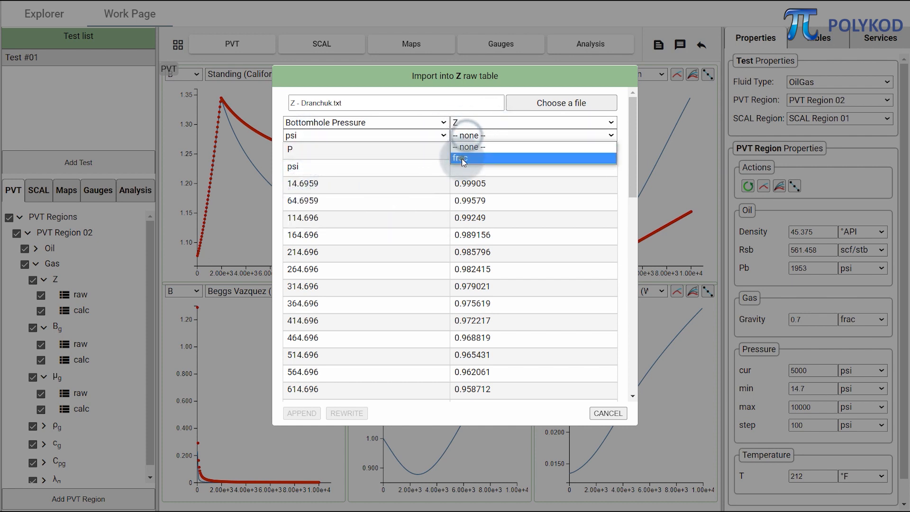
click(462, 158)
click(350, 413)
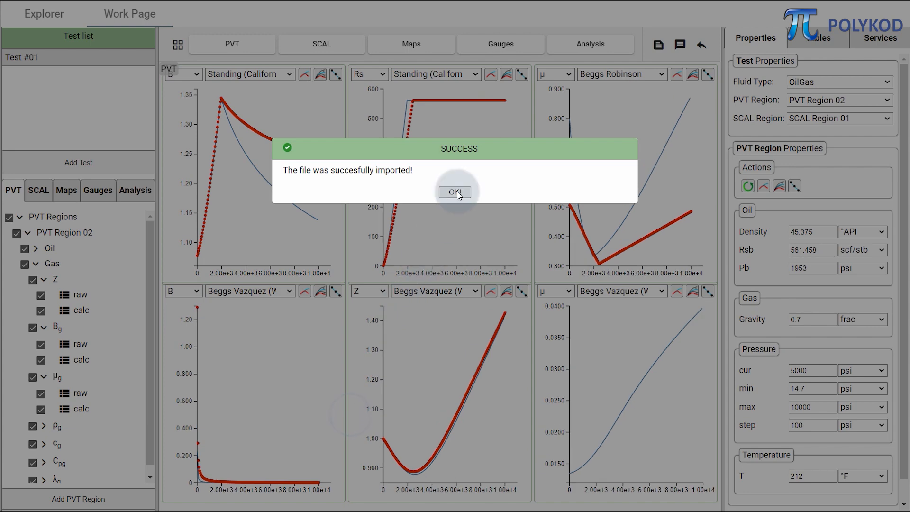
click(455, 192)
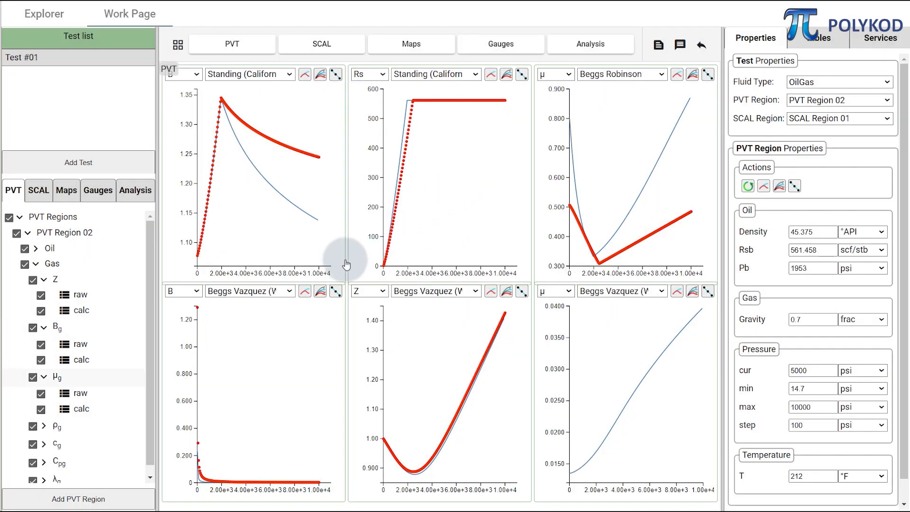
- Load Mug - Carr.txt for import into the µg raw table and assign its first column to Bottomhole Pressure in psi
click(123, 395)
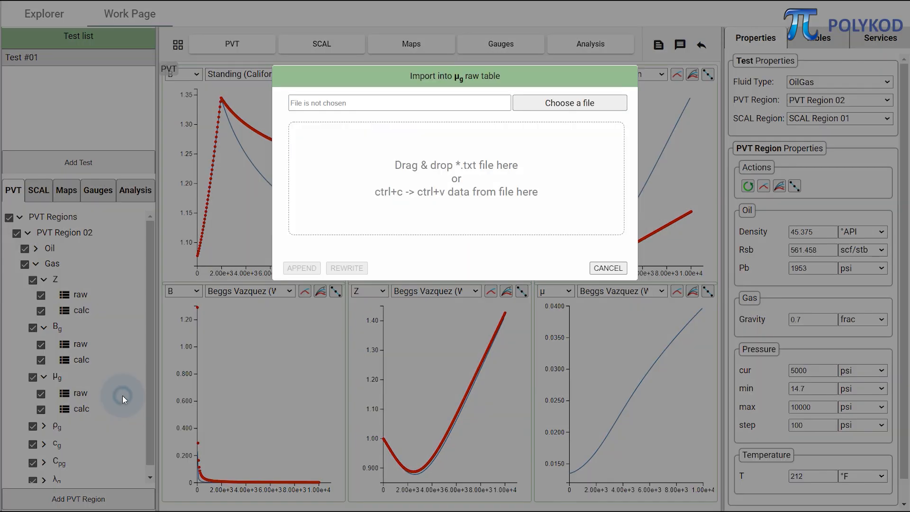
drag(901, 142, 455, 165)
click(314, 124)
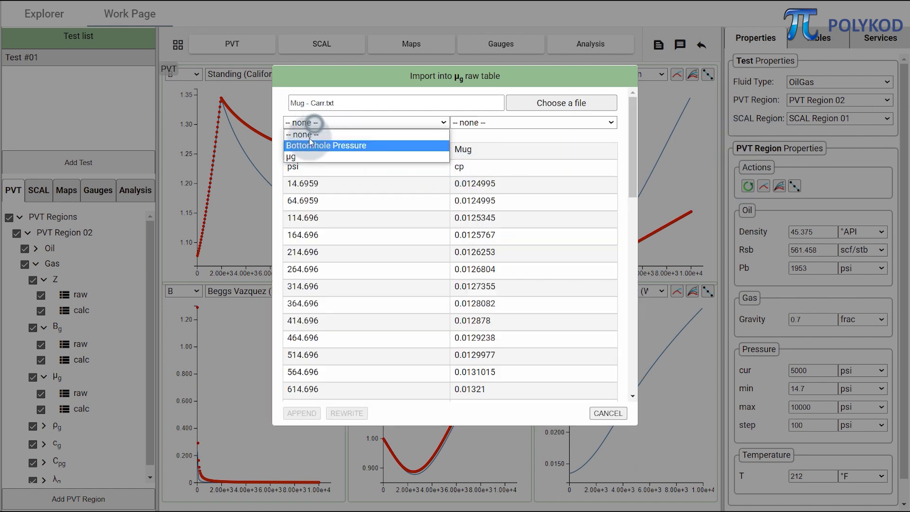
click(307, 144)
click(314, 136)
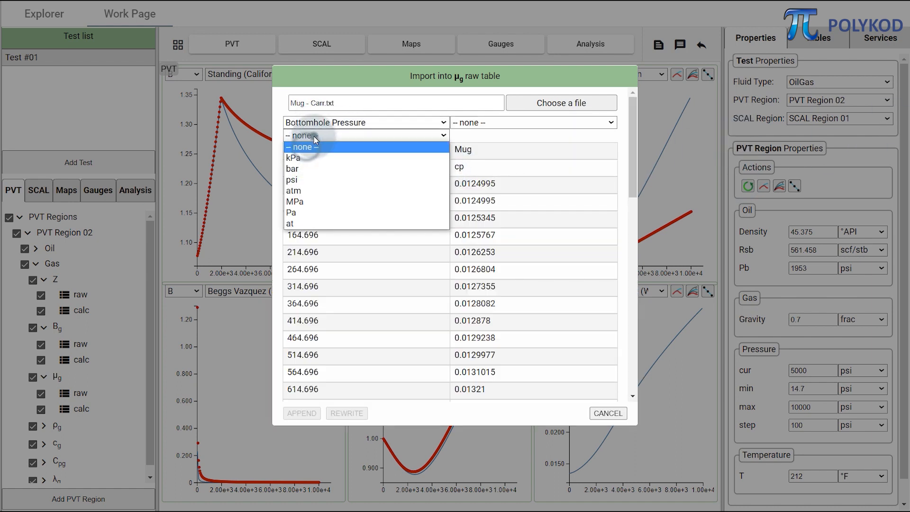
click(298, 180)
- Assign the second column to µg in cP and import the data by rewriting the µg raw table
click(498, 122)
click(477, 157)
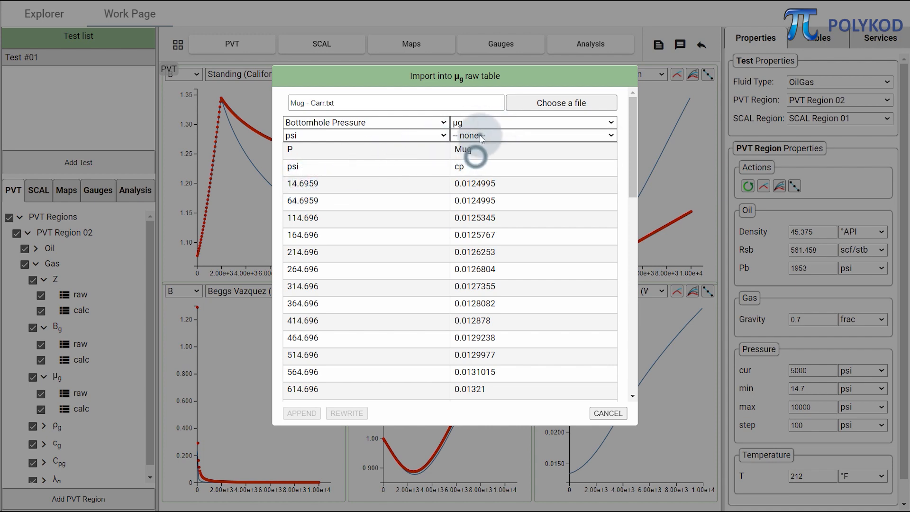
click(474, 135)
click(467, 170)
click(359, 408)
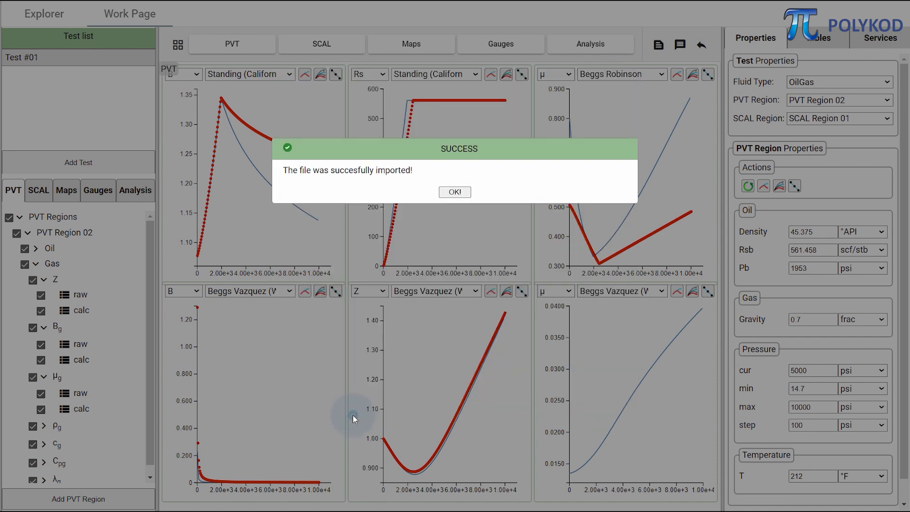
click(449, 190)
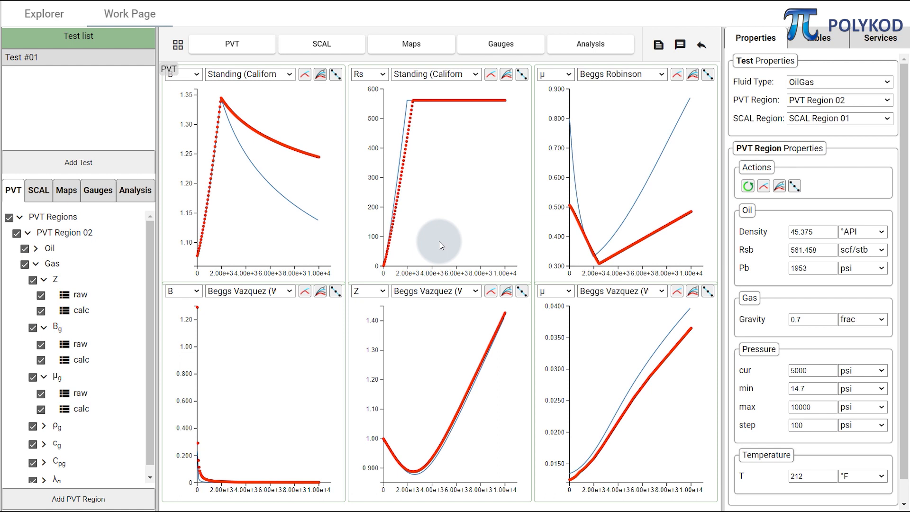
- Apply Interpolation of the raw data to all oil and gas curves of the PVT region
click(795, 187)
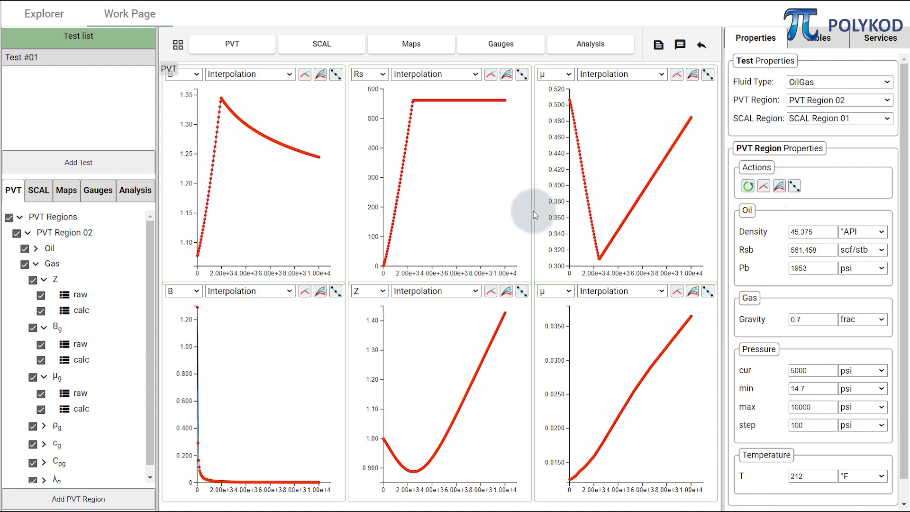